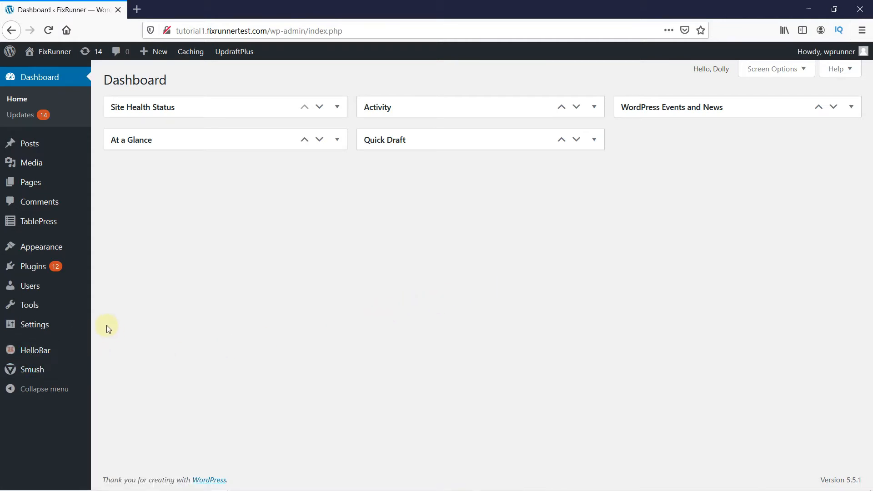
Review the site's installed plugins, its themes and its list of pages before resetting anything.
click(64, 272)
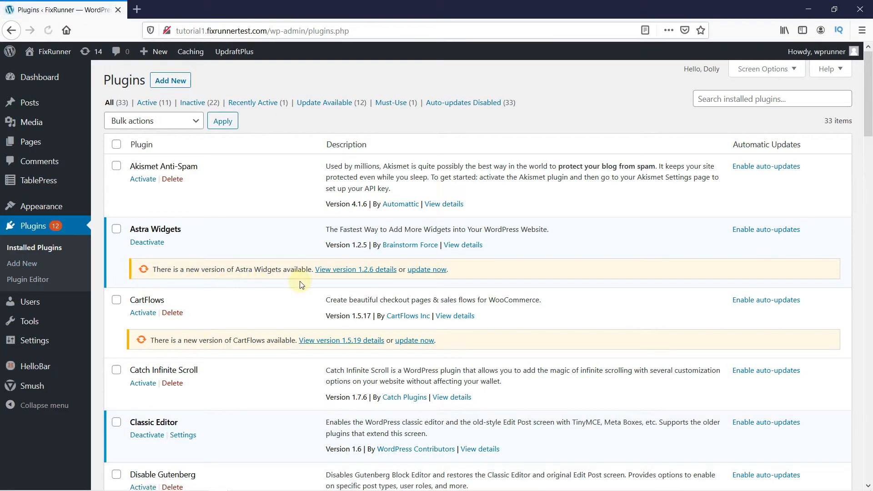
scroll(299, 284, down, 3)
scroll(299, 283, down, 12)
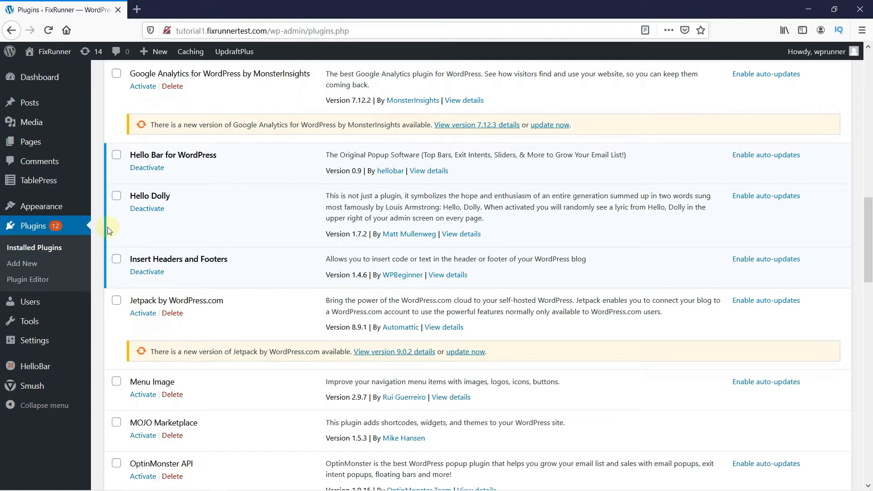
mouse_move(61, 207)
click(121, 208)
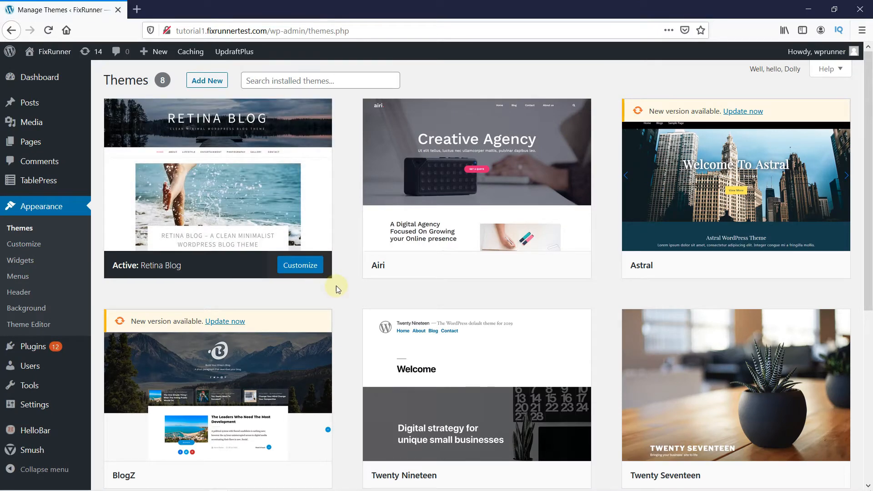
scroll(336, 285, down, 2)
scroll(336, 285, up, 2)
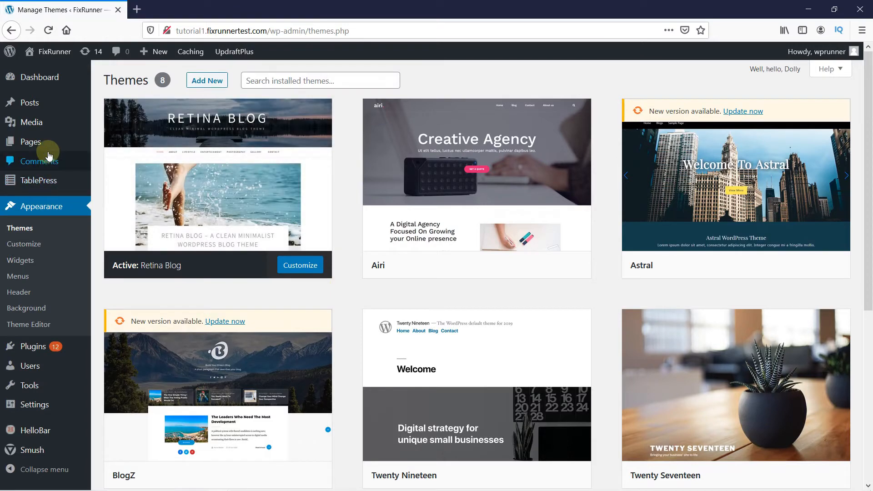
click(39, 141)
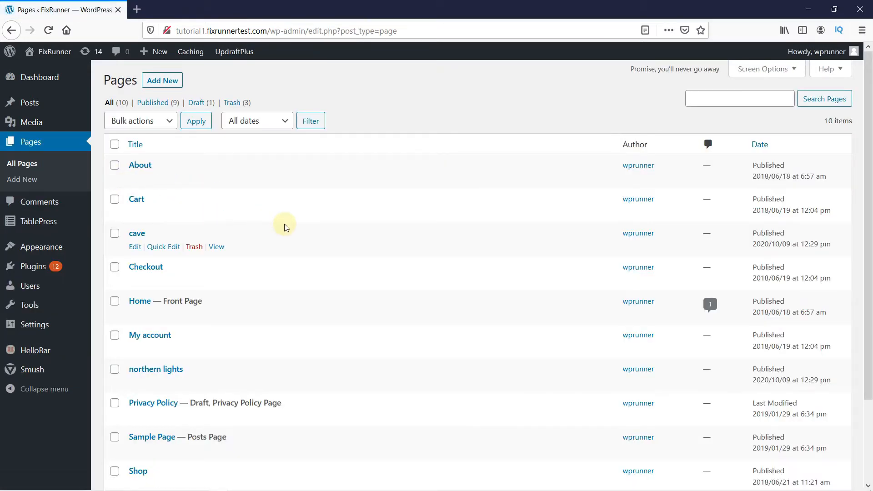
scroll(283, 224, down, 3)
scroll(282, 224, up, 3)
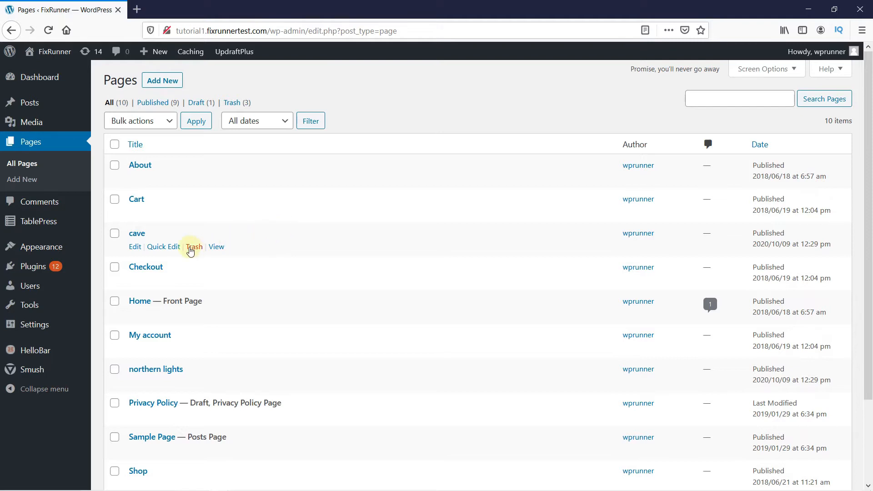
Search the plugin directory for "wp reset", and install and activate WP Reset – Most Advanced WordPress Reset Tool.
mouse_move(68, 265)
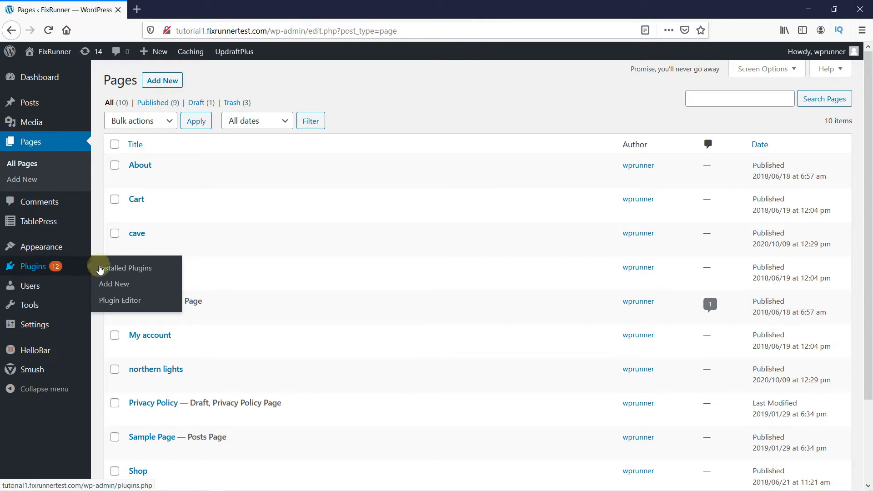
click(112, 289)
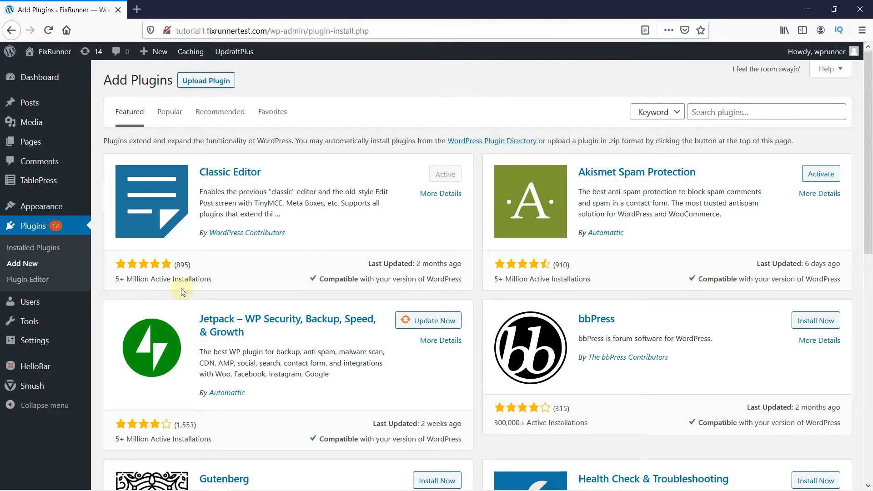
click(723, 113)
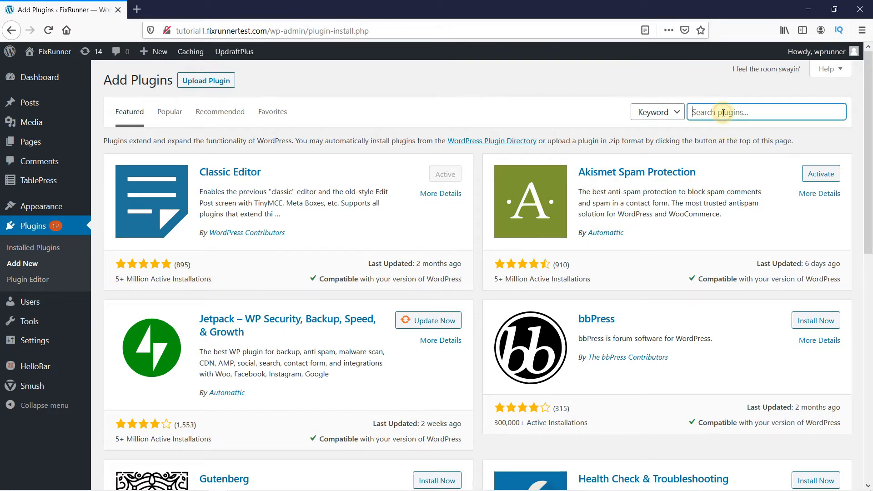
text(wp re)
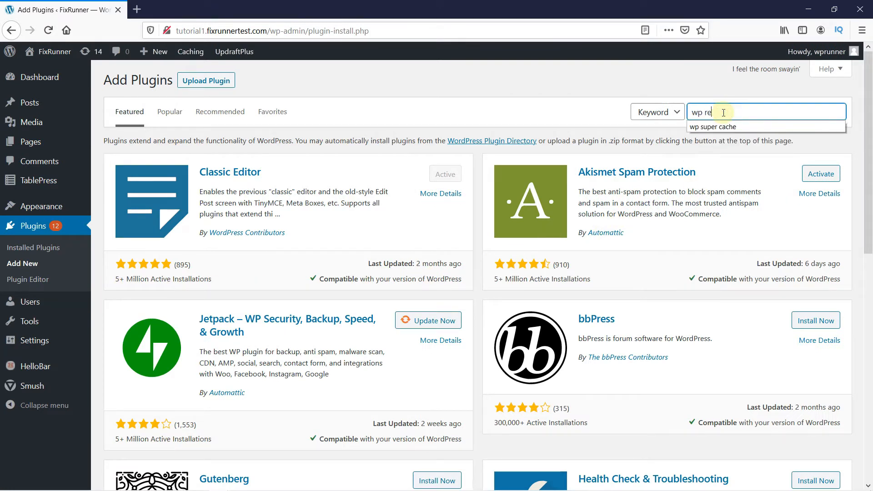
text(set)
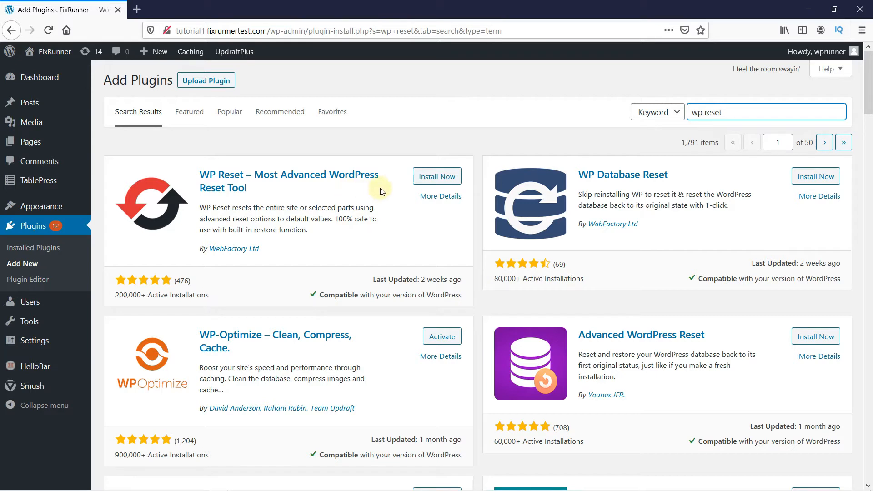
click(426, 181)
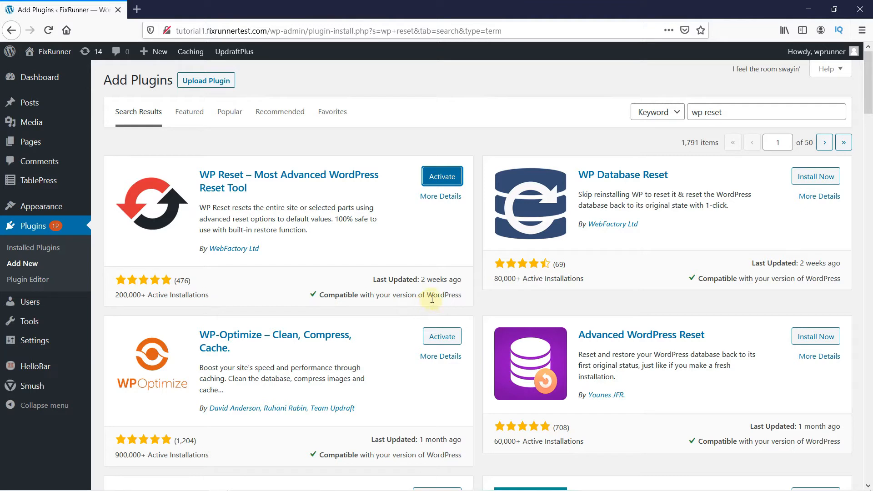
click(443, 184)
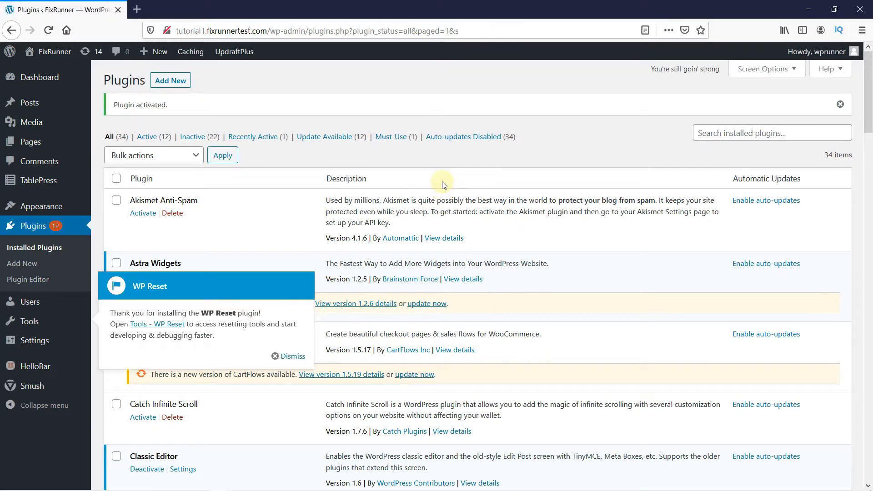
Open the WP Reset tools from the plugin's entry among the installed plugins, dismissing its welcome notice and the free license offer.
scroll(443, 184, down, 4)
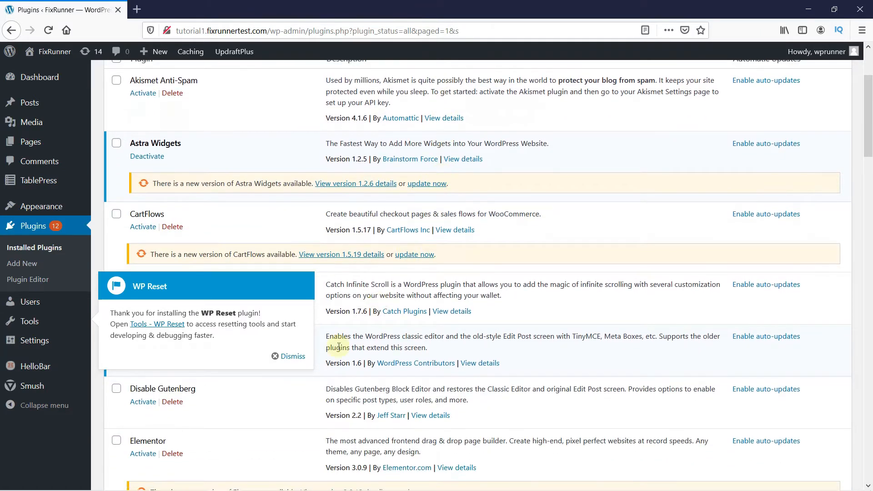
click(286, 357)
scroll(363, 330, down, 5)
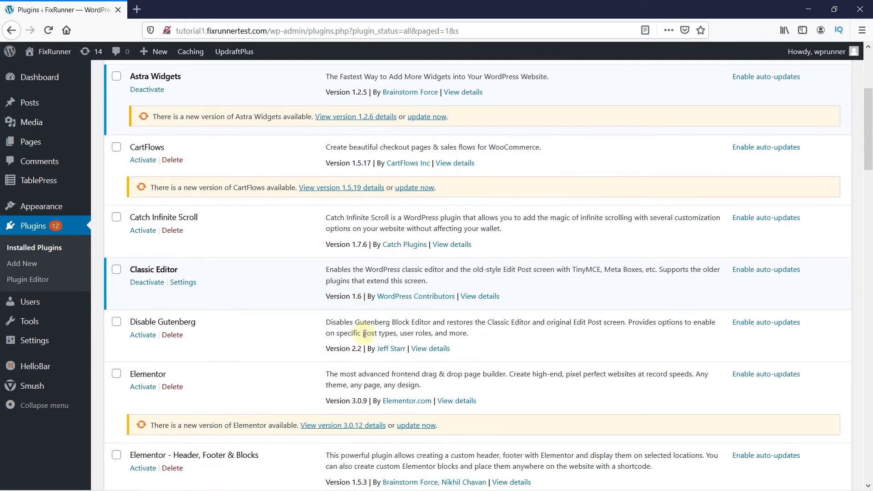
scroll(366, 322, down, 10)
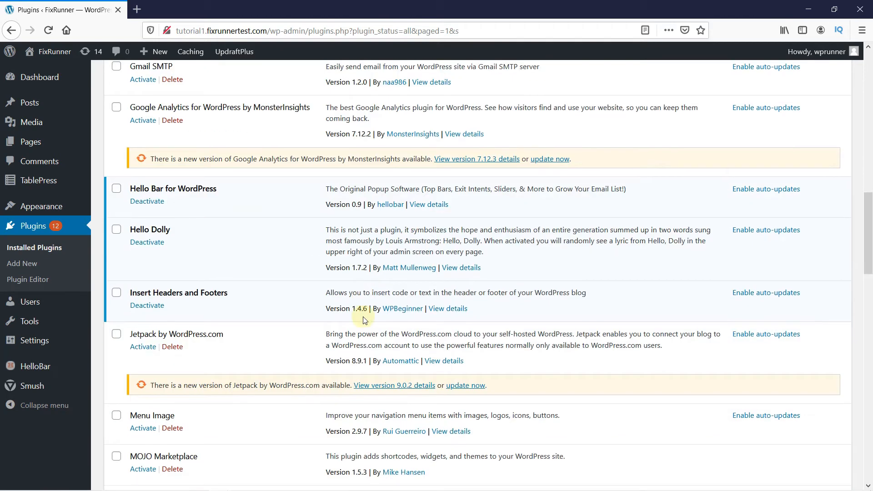
scroll(364, 319, down, 8)
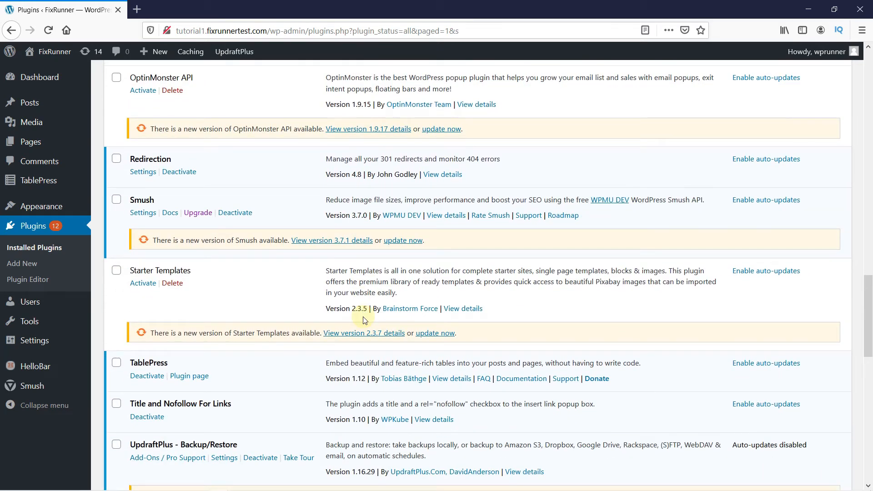
scroll(364, 320, down, 7)
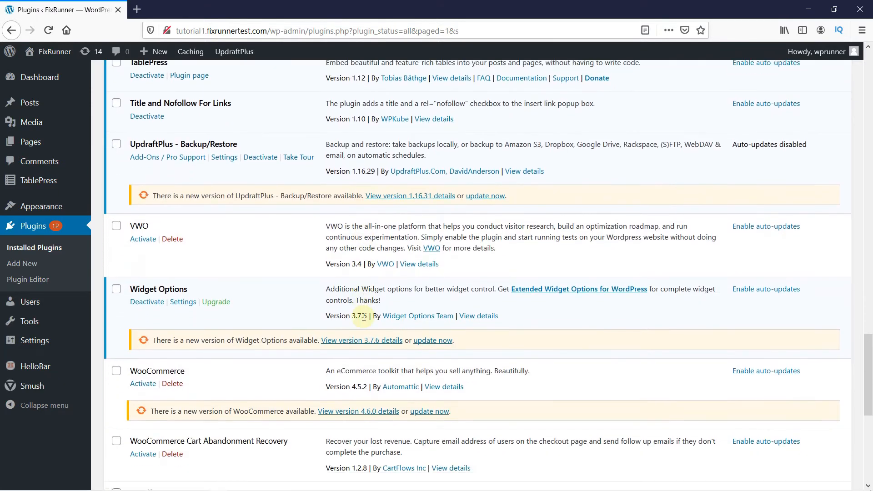
scroll(364, 317, down, 5)
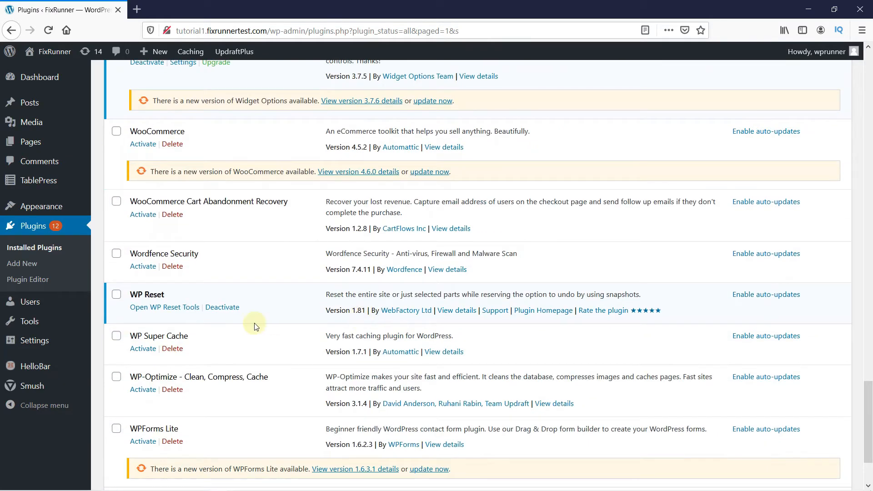
click(174, 308)
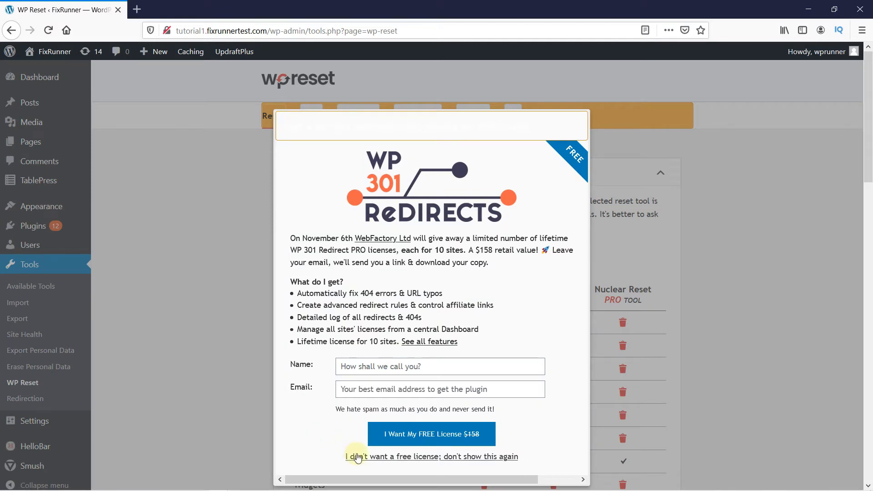
click(357, 457)
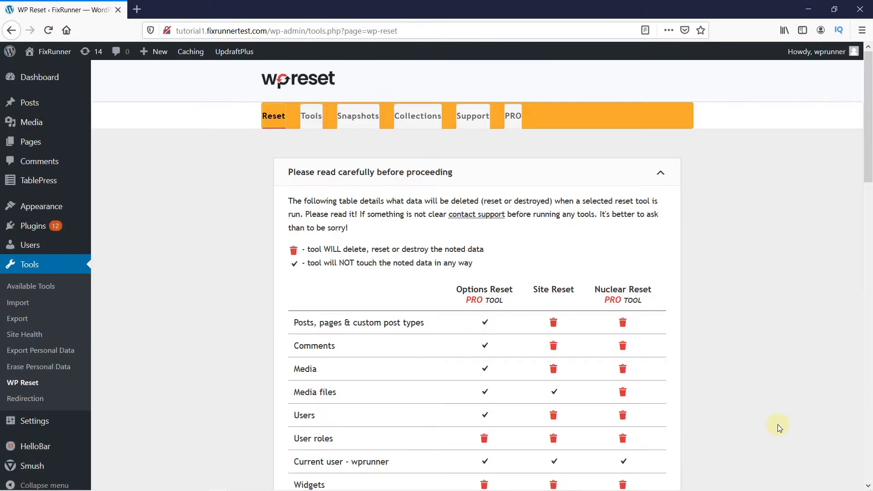
Run Site Reset with only the WP Reset plugin reactivated, entering "reset" as the confirmation word and confirming the WordPress reset.
scroll(750, 353, down, 4)
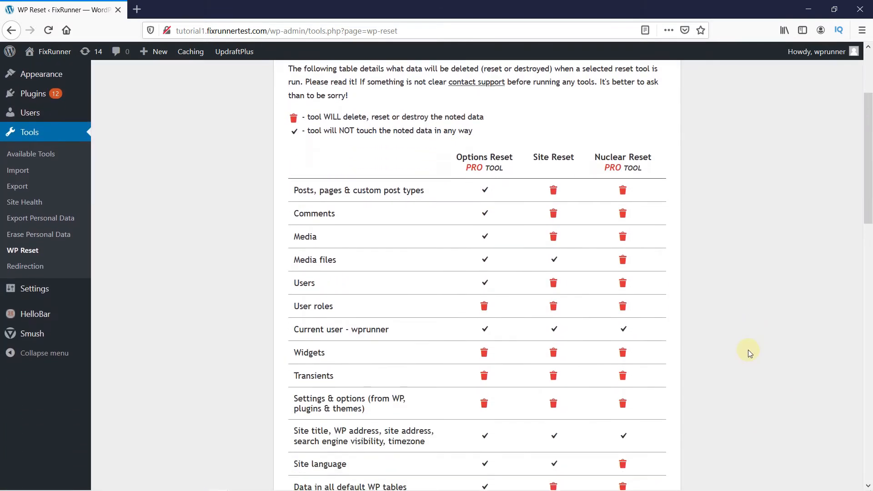
scroll(748, 352, down, 9)
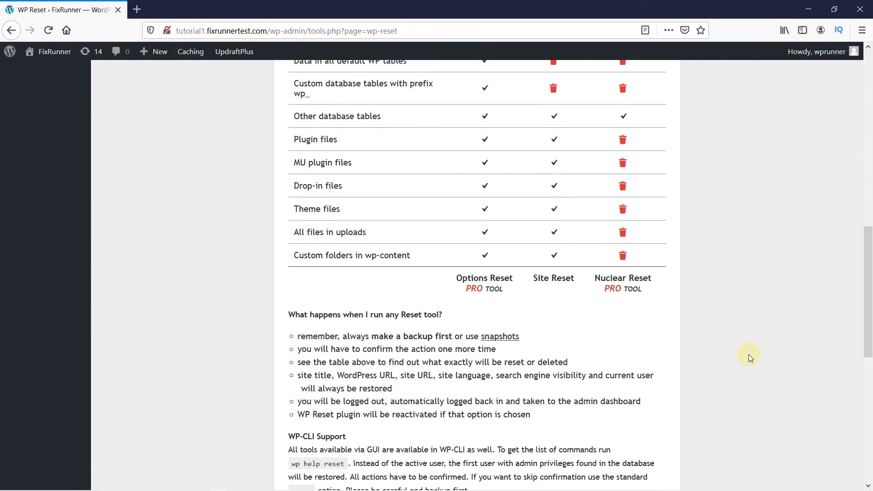
scroll(749, 354, down, 8)
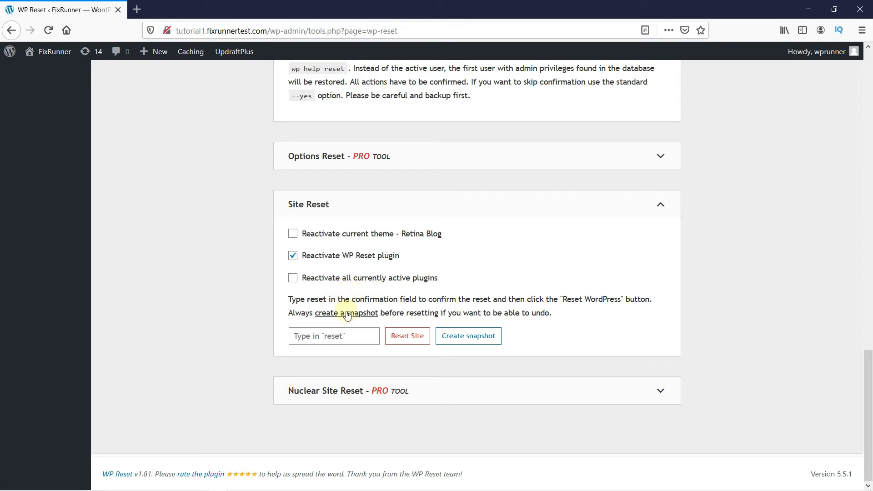
click(308, 337)
text(reset)
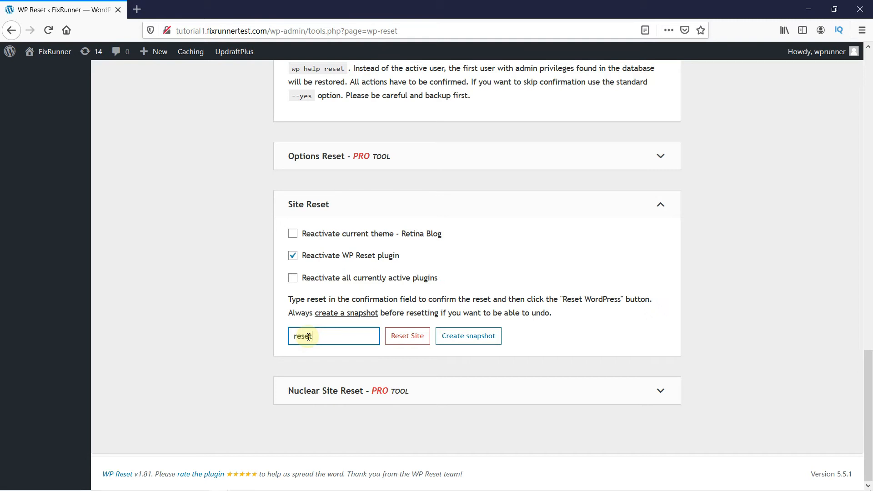
click(408, 338)
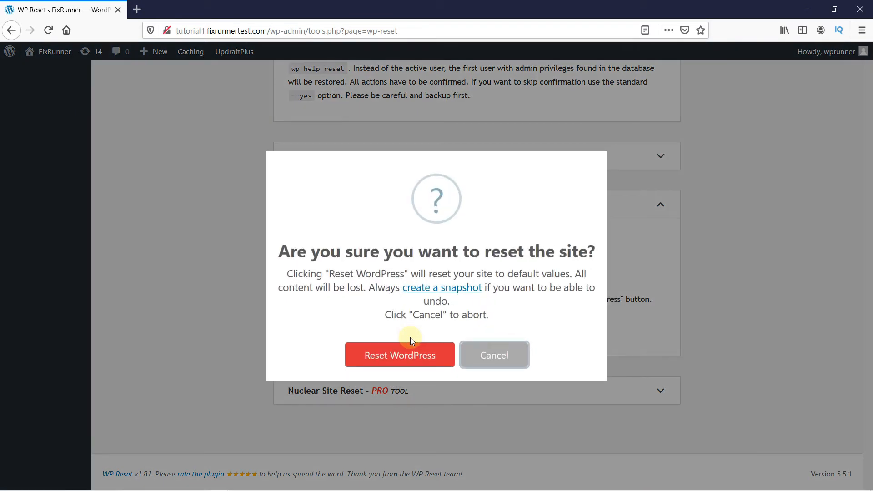
click(410, 361)
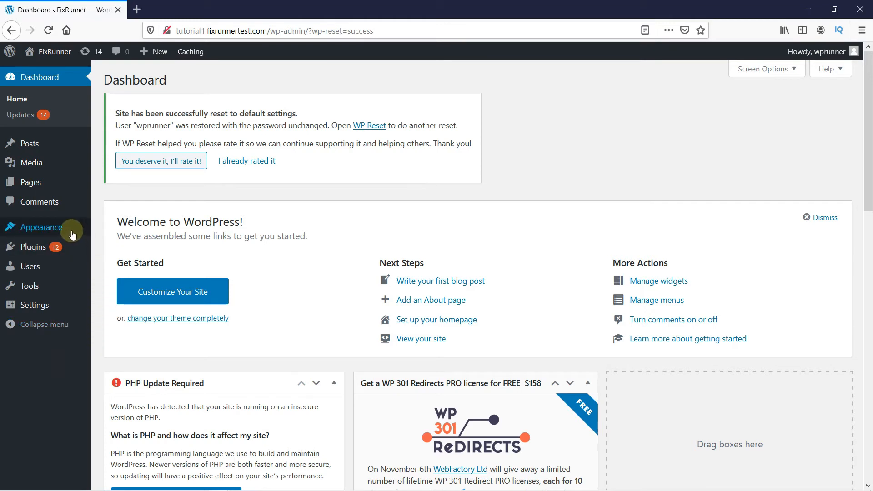
Check which theme and which plugins are active after the reset, and open the list of all pages.
mouse_move(72, 233)
click(101, 232)
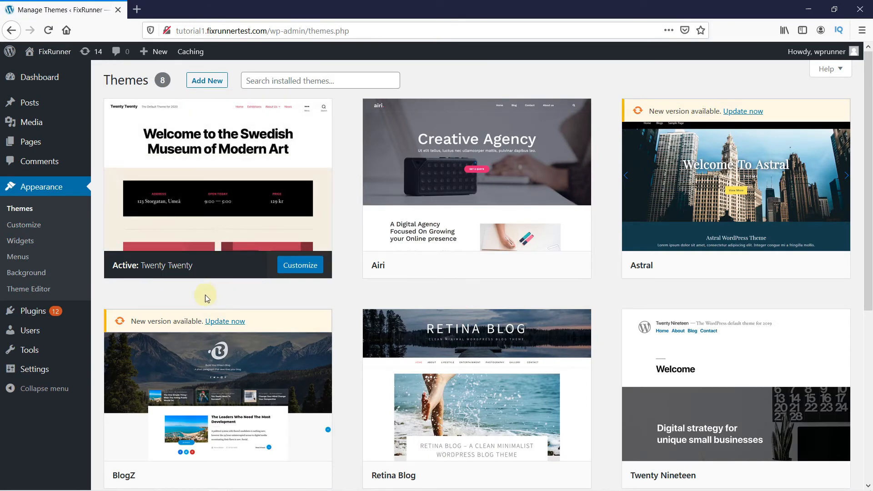
click(72, 310)
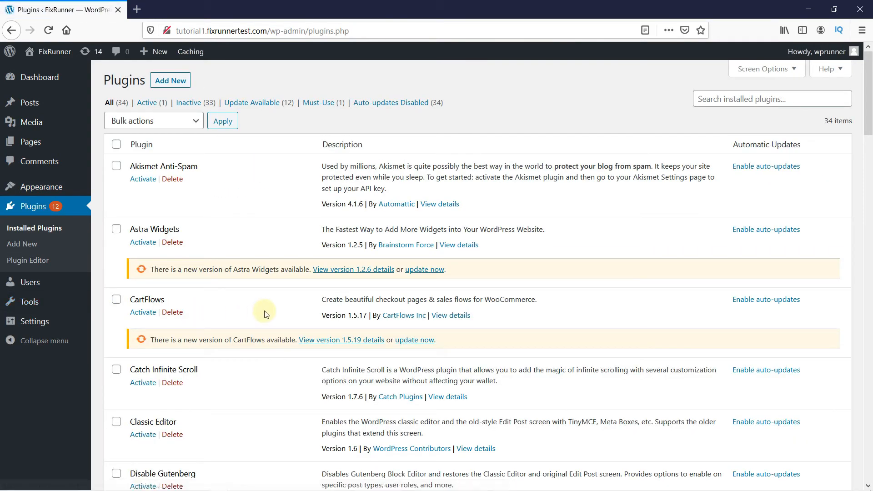
scroll(266, 314, down, 10)
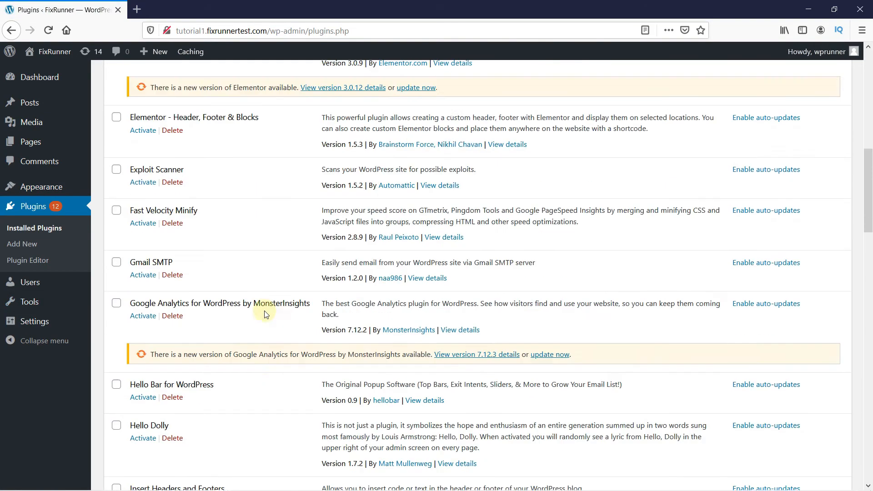
scroll(266, 313, down, 15)
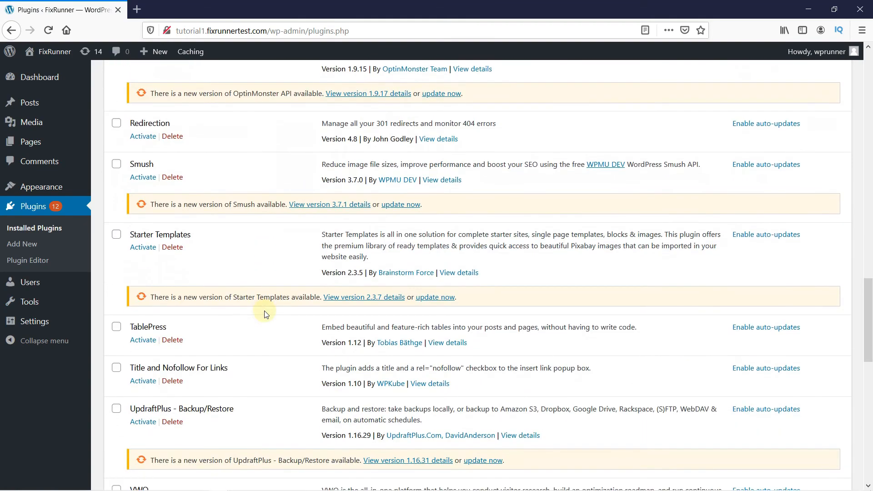
scroll(266, 313, down, 6)
scroll(266, 314, down, 4)
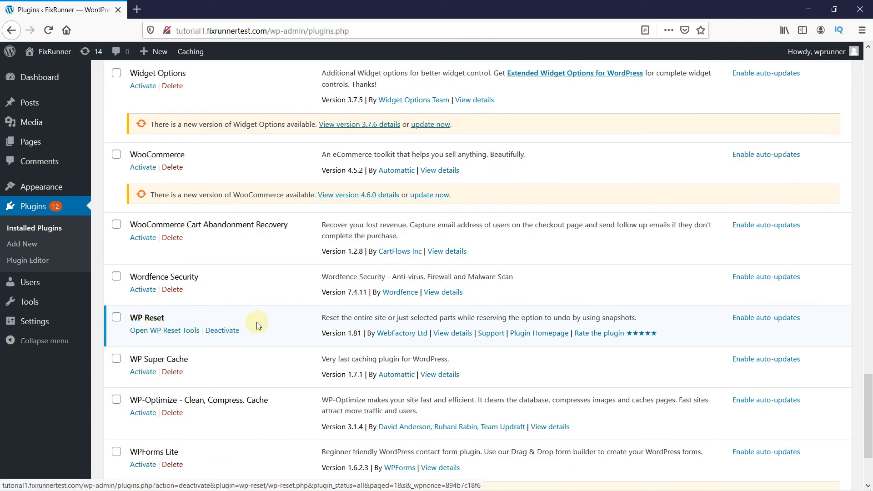
click(60, 151)
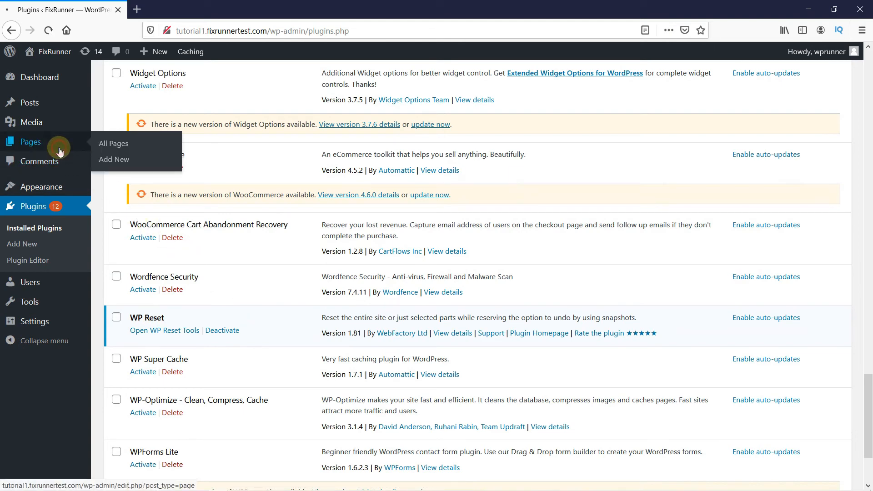